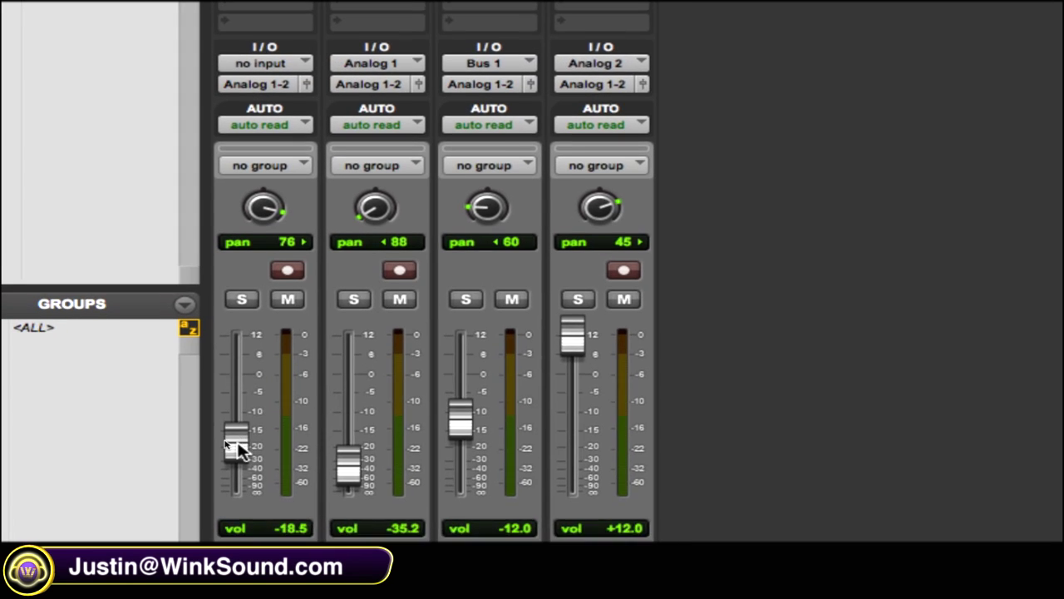
# Nudge Inst 1's volume, then set its pan to 73 and its volume to -19.5 dB
pyautogui.moveTo(233, 366); pyautogui.dragTo(235, 341)
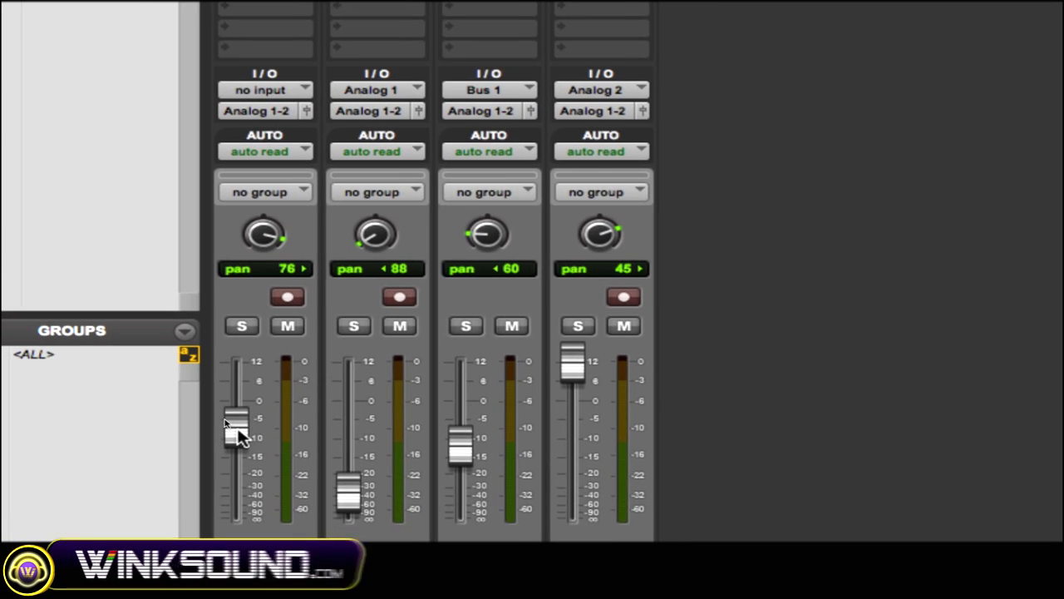
pyautogui.moveTo(237, 436); pyautogui.dragTo(247, 491)
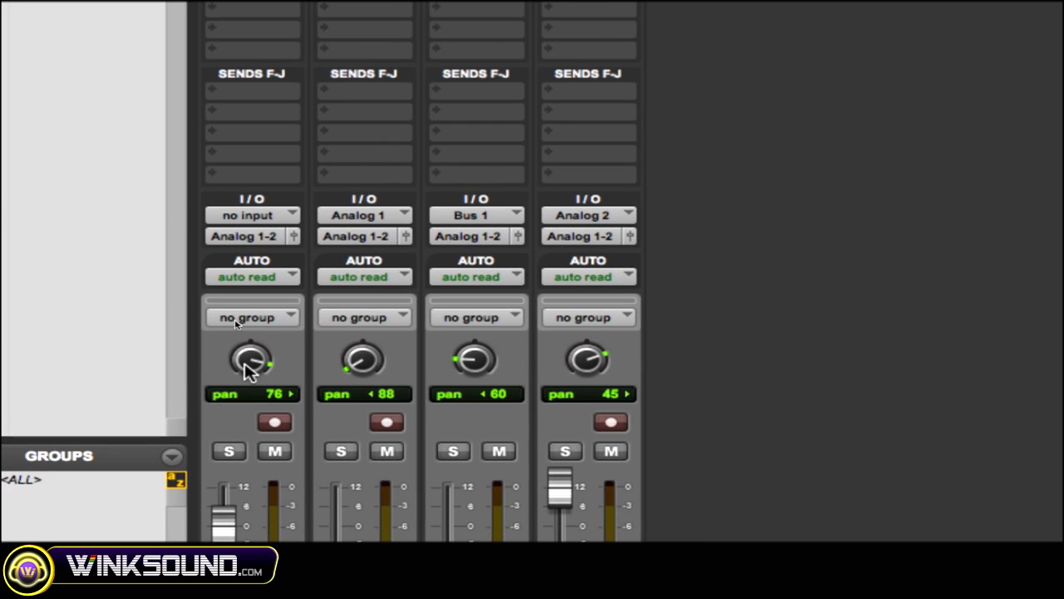
pyautogui.moveTo(249, 368); pyautogui.dragTo(220, 287)
pyautogui.moveTo(208, 538); pyautogui.dragTo(210, 598)
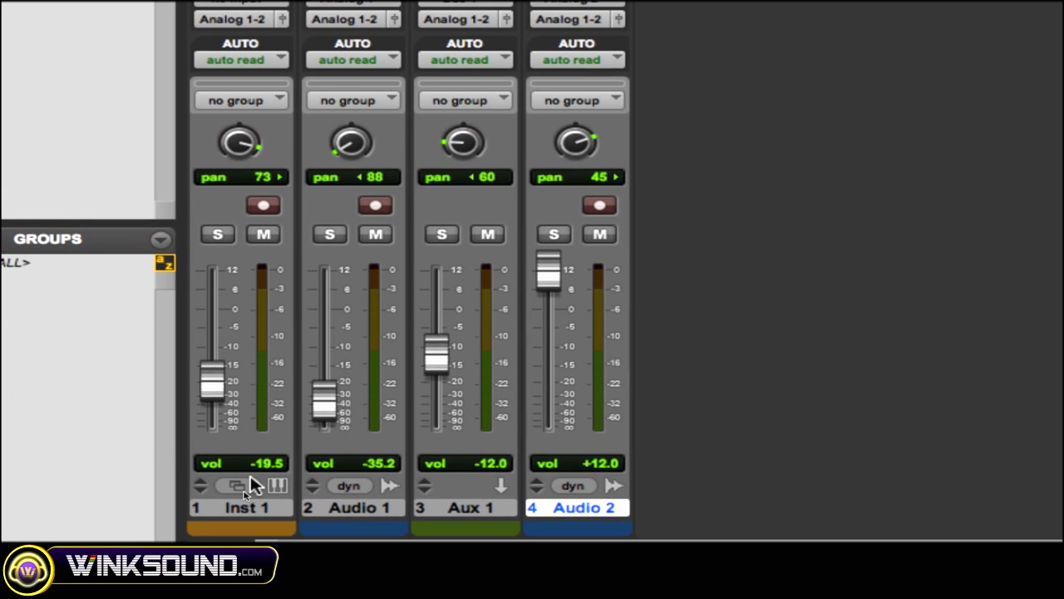
# Add Inst 1, Audio 1 and Aux 1 to the selection and reset all four volumes to 0.0 dB
pyautogui.keyDown('ctrl'); pyautogui.click(250, 487); pyautogui.keyUp('ctrl')
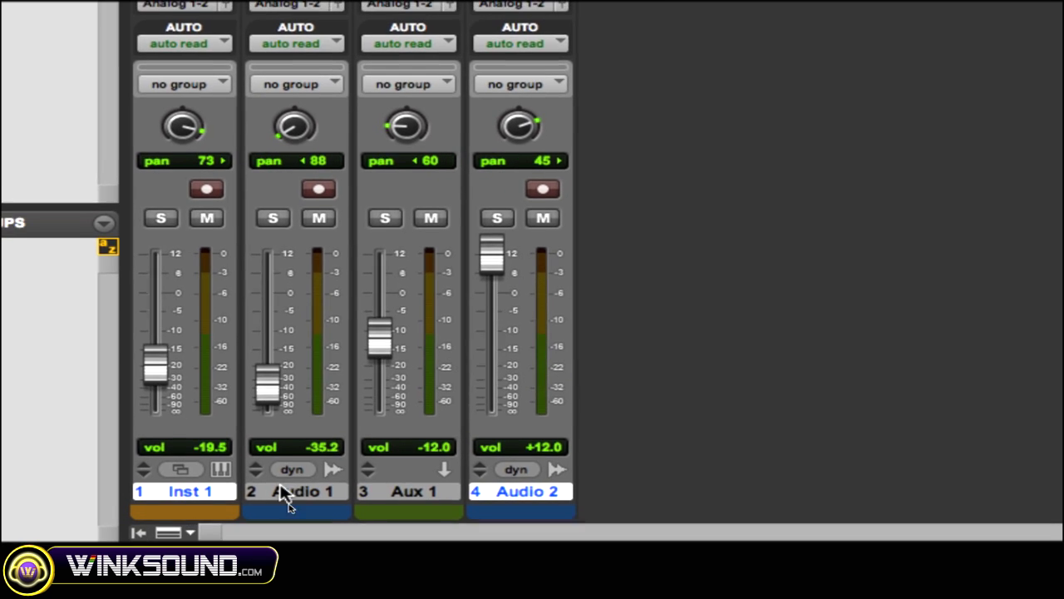
pyautogui.keyDown('ctrl'); pyautogui.click(366, 487); pyautogui.keyUp('ctrl')
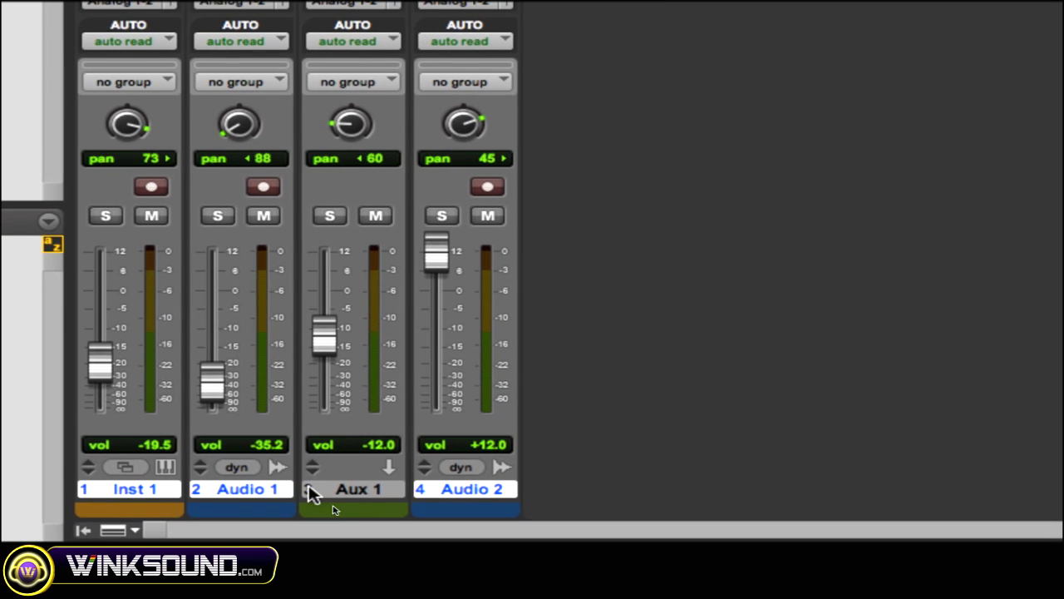
pyautogui.keyDown('ctrl'); pyautogui.click(315, 489); pyautogui.keyUp('ctrl')
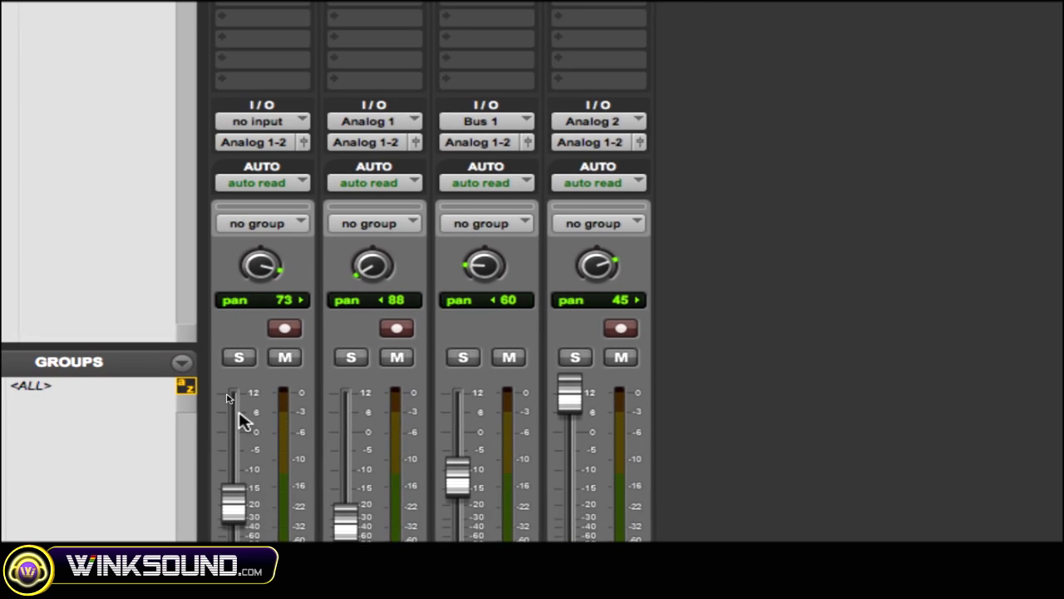
pyautogui.keyDown('alt'); pyautogui.keyDown('shift'); pyautogui.click(237, 449); pyautogui.keyUp('shift'); pyautogui.keyUp('alt')
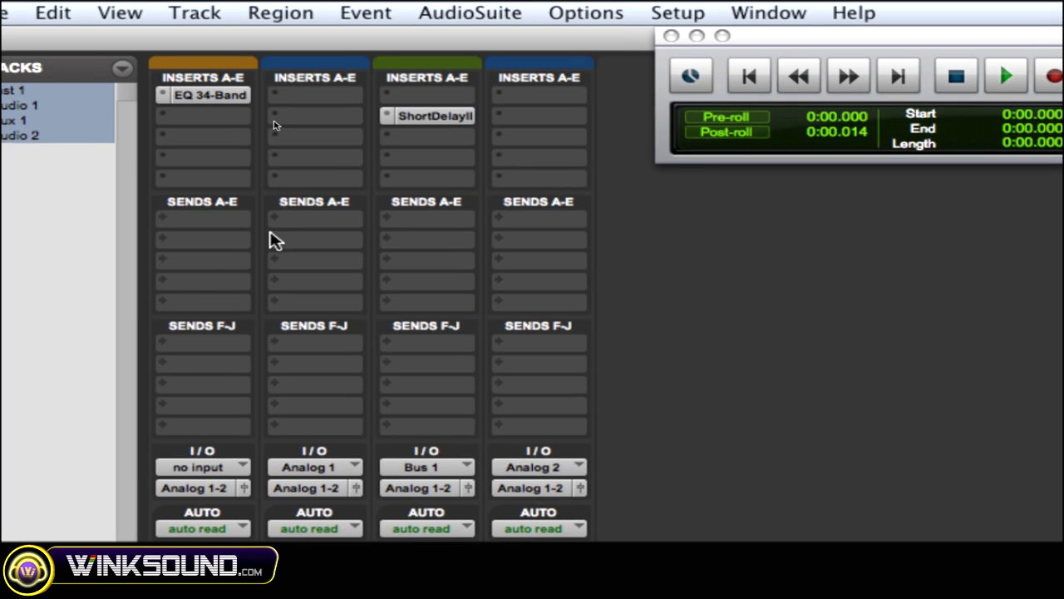
# Zero the low, high-mid and high band gains in Inst 1's EQ 3 4-Band plugin
pyautogui.click(237, 94)
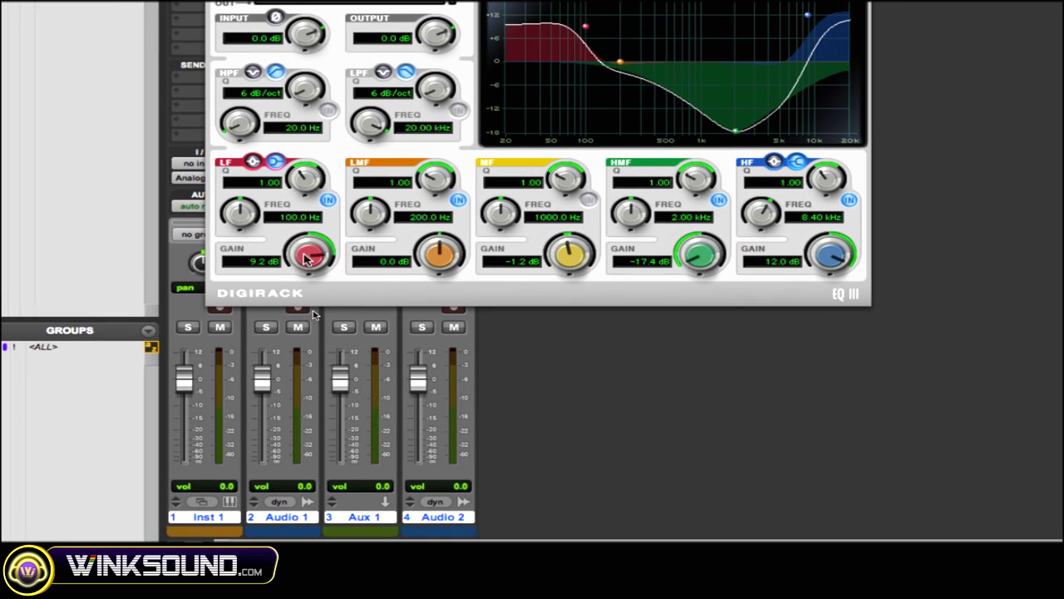
pyautogui.keyDown('alt'); pyautogui.click(306, 259); pyautogui.keyUp('alt')
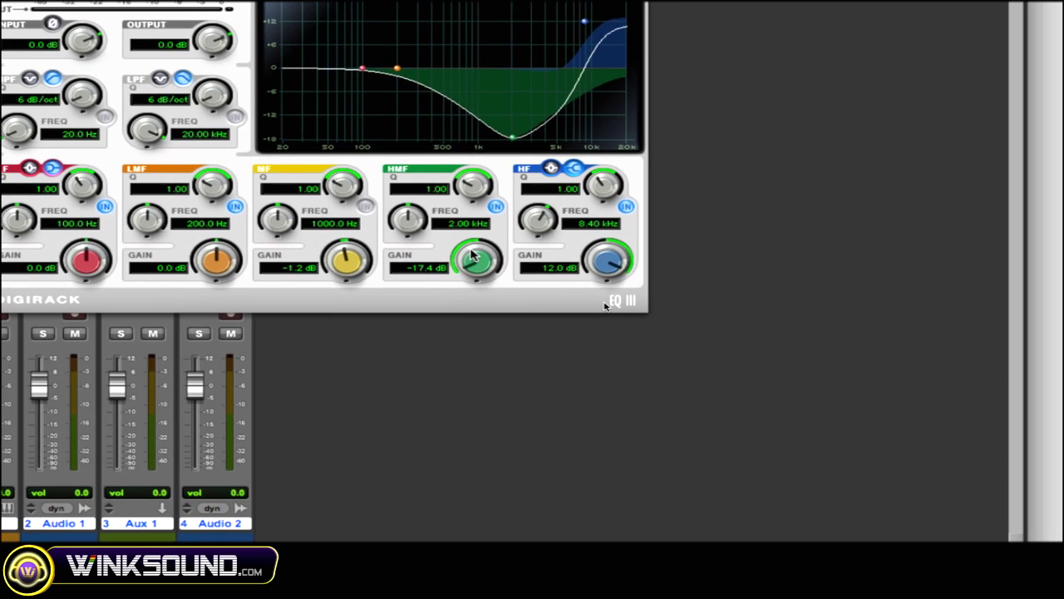
pyautogui.keyDown('alt'); pyautogui.click(560, 338); pyautogui.keyUp('alt')
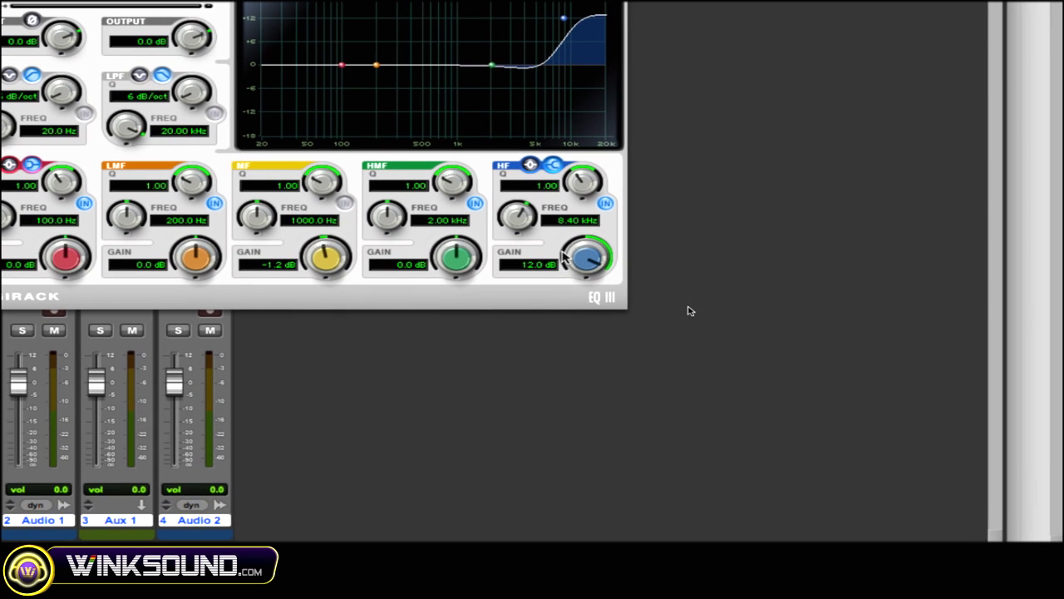
pyautogui.keyDown('alt'); pyautogui.click(583, 259); pyautogui.keyUp('alt')
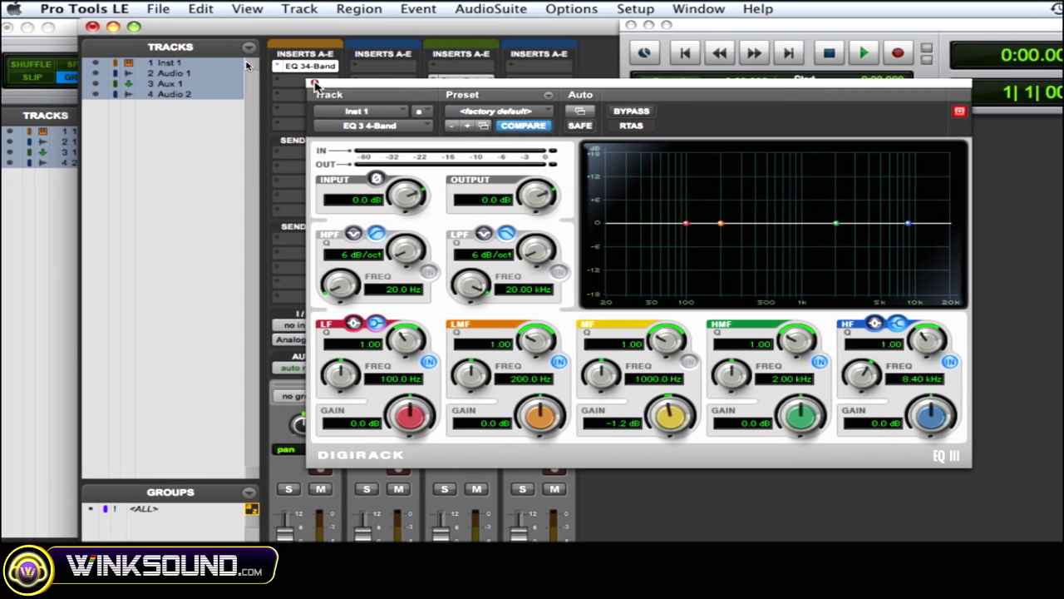
pyautogui.click(283, 81)
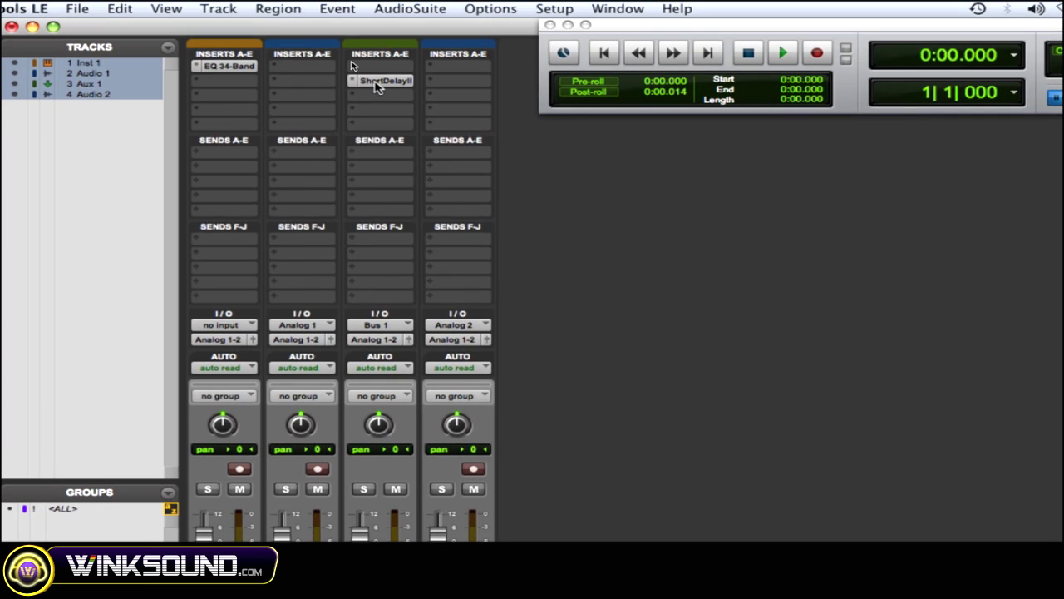
# Reset Aux 1's Short Delay II to 0.0 dB gain, 50% mix and default delay time
pyautogui.click(391, 49)
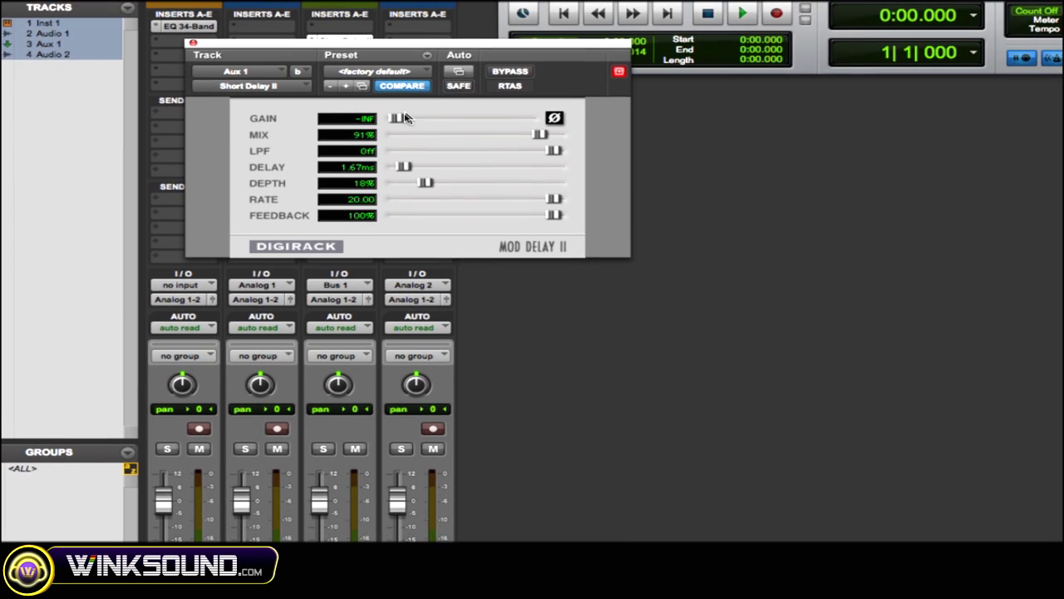
pyautogui.moveTo(405, 118); pyautogui.dragTo(539, 131)
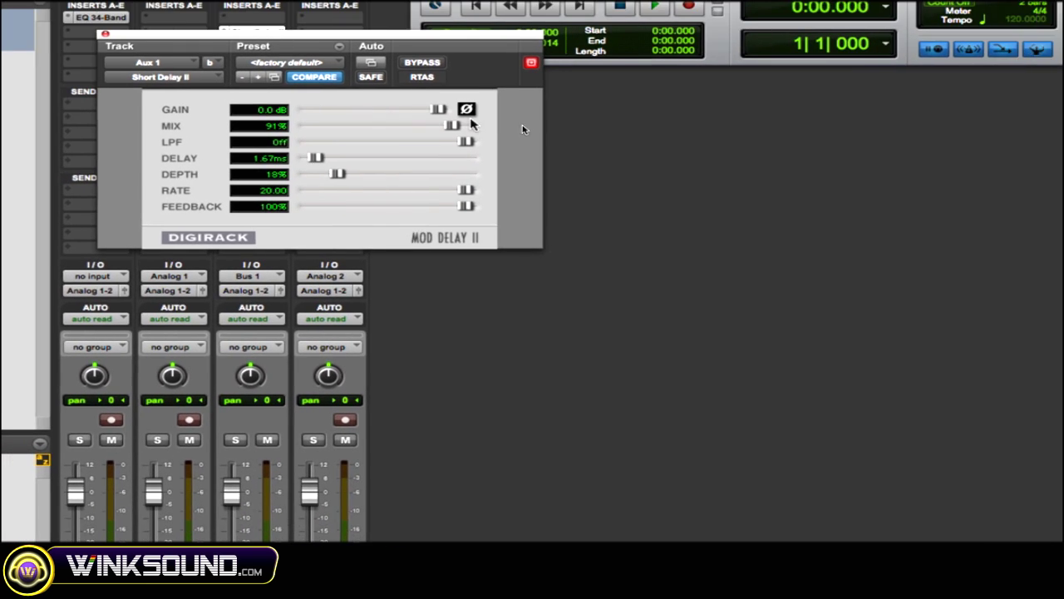
pyautogui.moveTo(463, 123); pyautogui.dragTo(398, 123)
pyautogui.moveTo(327, 156); pyautogui.dragTo(457, 145)
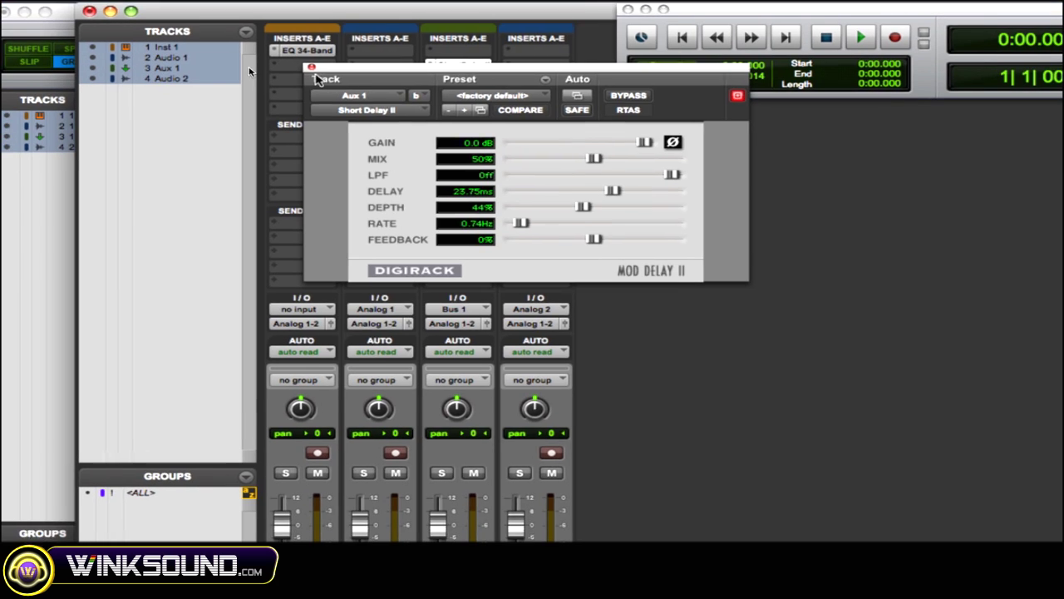
pyautogui.click(535, 14)
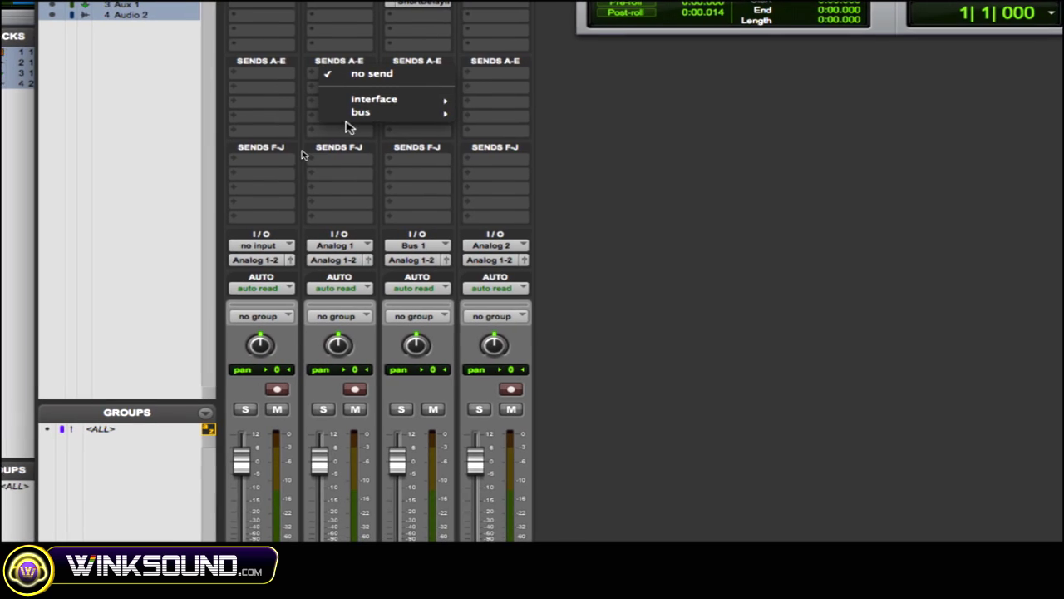
# Route an Audio 1 send to Bus 1-2 with its level reset to 0.0 dB
pyautogui.moveTo(359, 138)
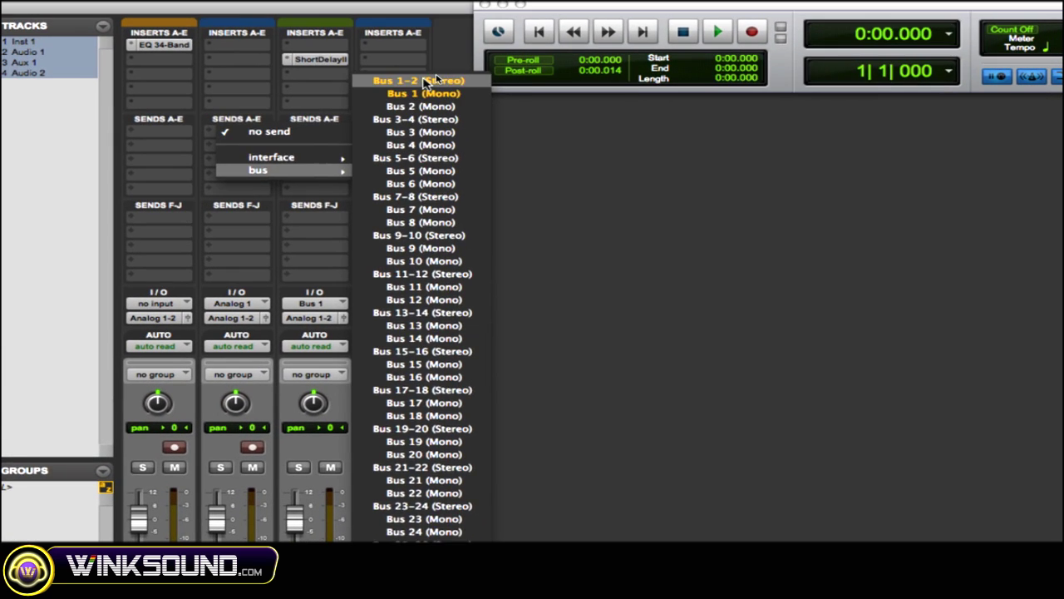
pyautogui.click(432, 59)
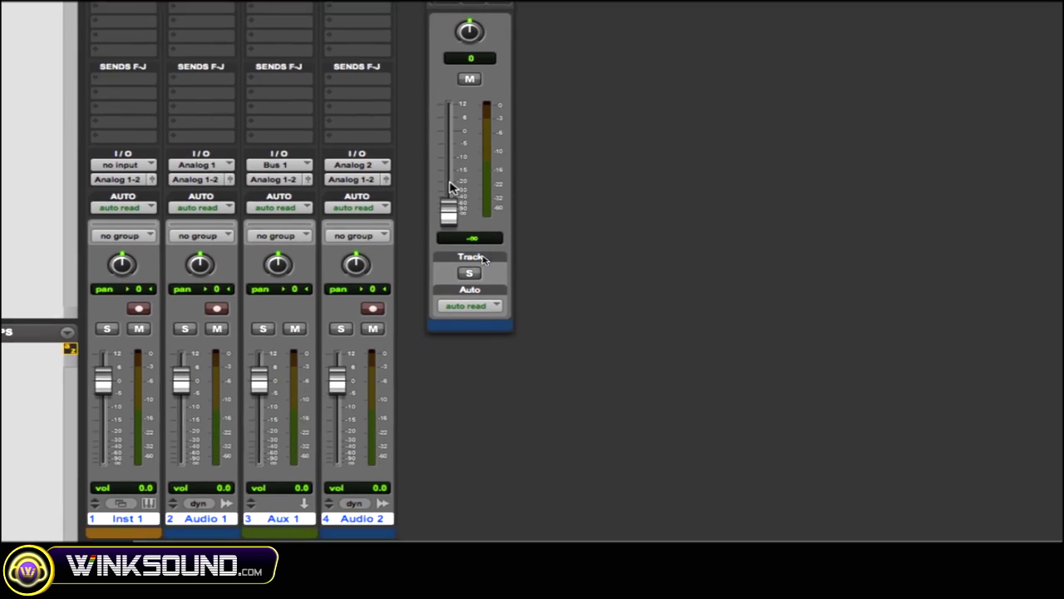
pyautogui.keyDown('alt'); pyautogui.click(450, 201); pyautogui.keyUp('alt')
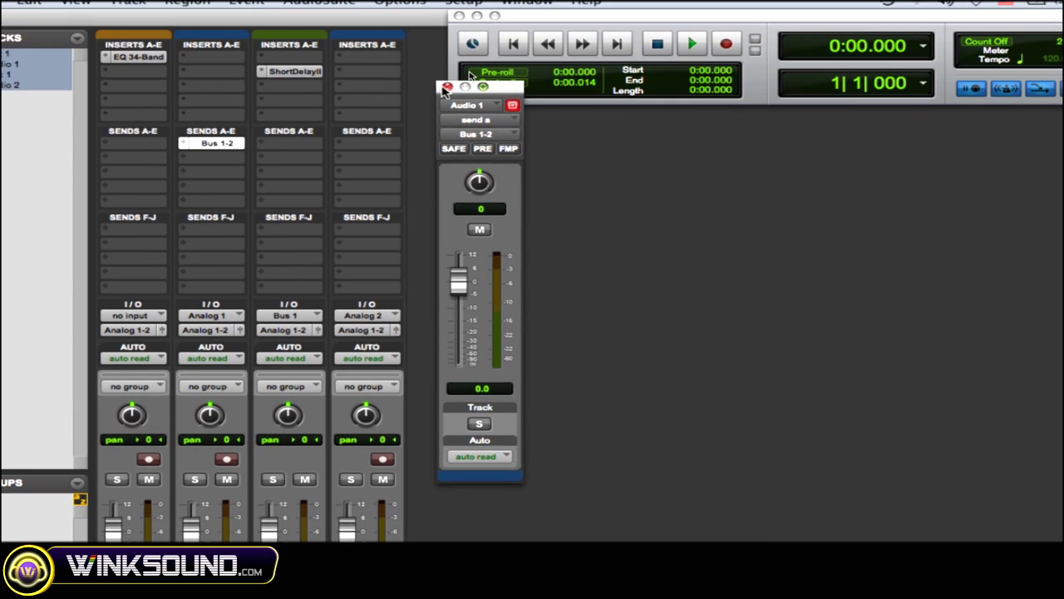
pyautogui.click(448, 95)
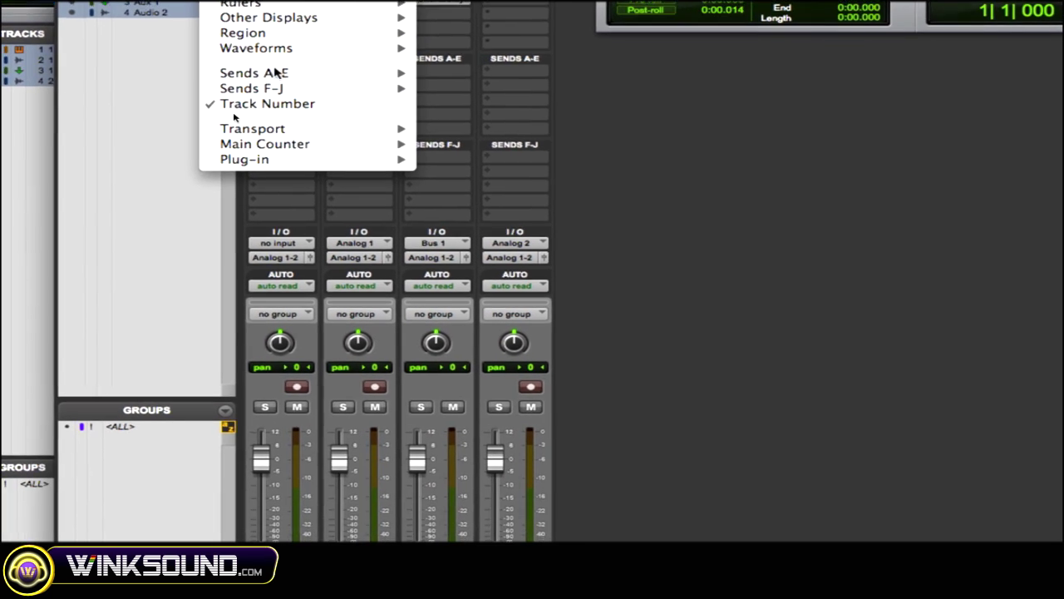
# Show Send A levels on every track, then lower, mute and reset Audio 1's Bus 1-2 send to 0.0 dB
pyautogui.moveTo(305, 156)
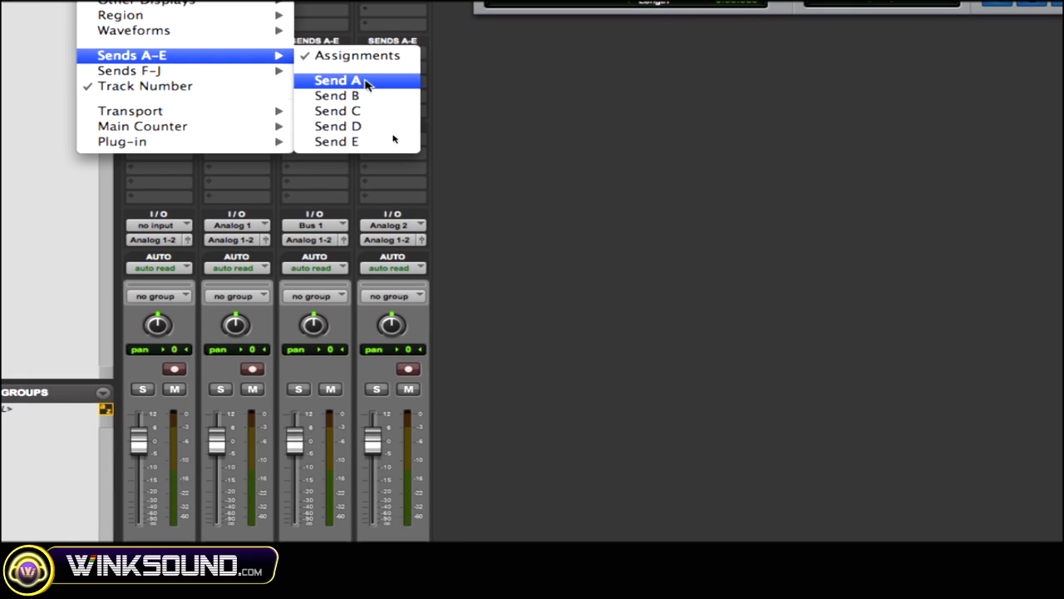
pyautogui.click(366, 83)
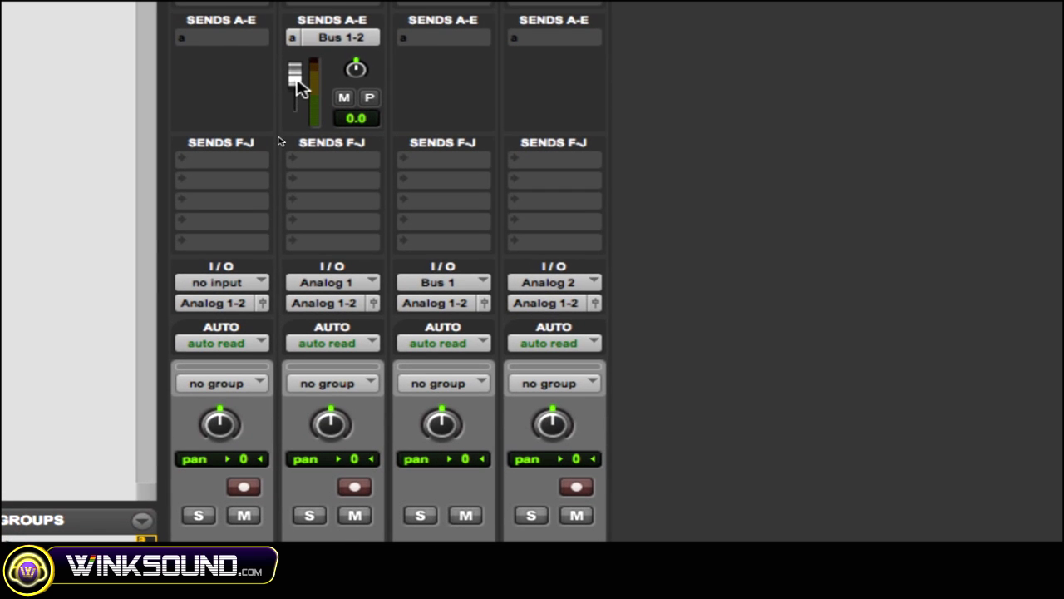
pyautogui.moveTo(300, 86); pyautogui.dragTo(300, 94)
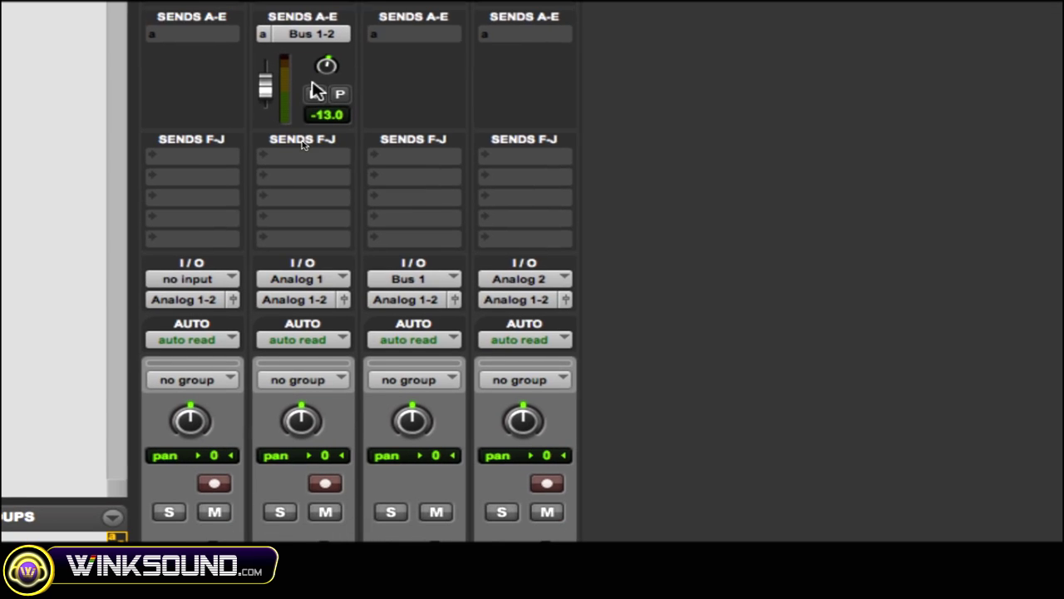
pyautogui.click(316, 93)
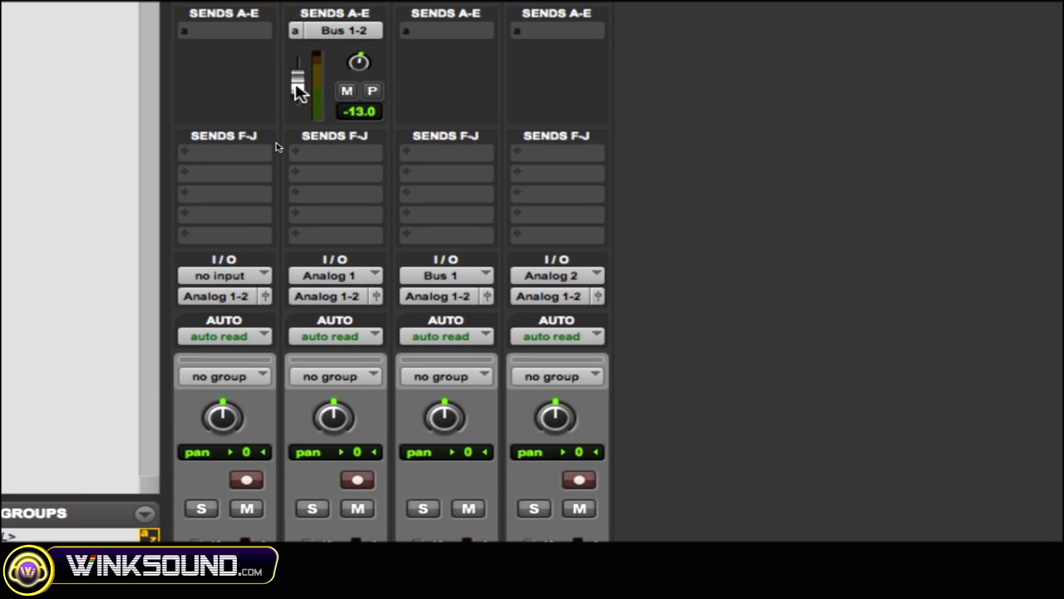
pyautogui.keyDown('alt'); pyautogui.click(298, 87); pyautogui.keyUp('alt')
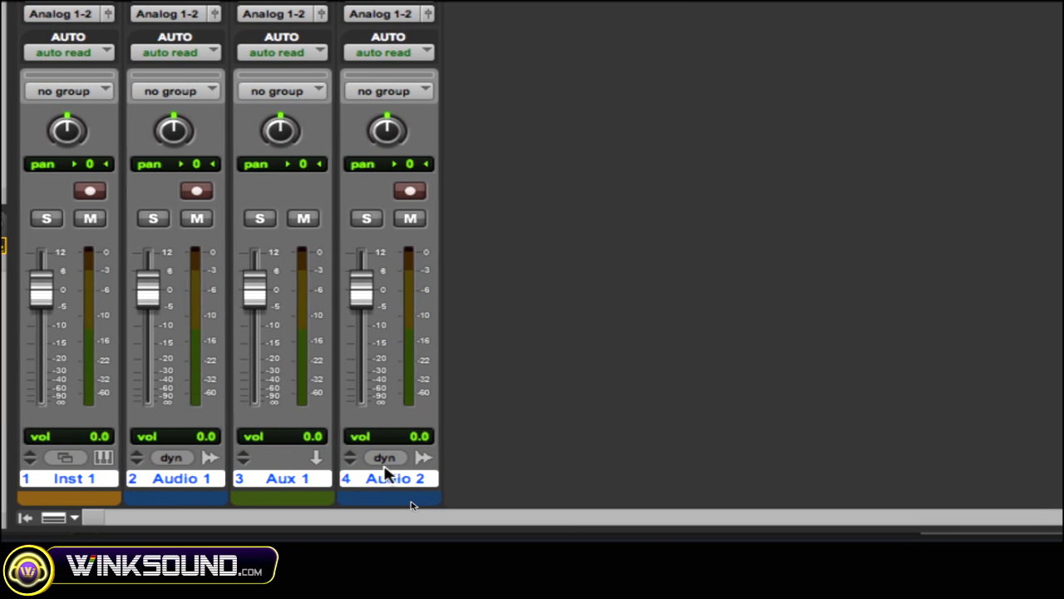
# Deselect the Audio 2, Aux 1, Audio 1 and Inst 1 tracks
pyautogui.click(384, 476)
pyautogui.click(327, 480)
pyautogui.click(200, 480)
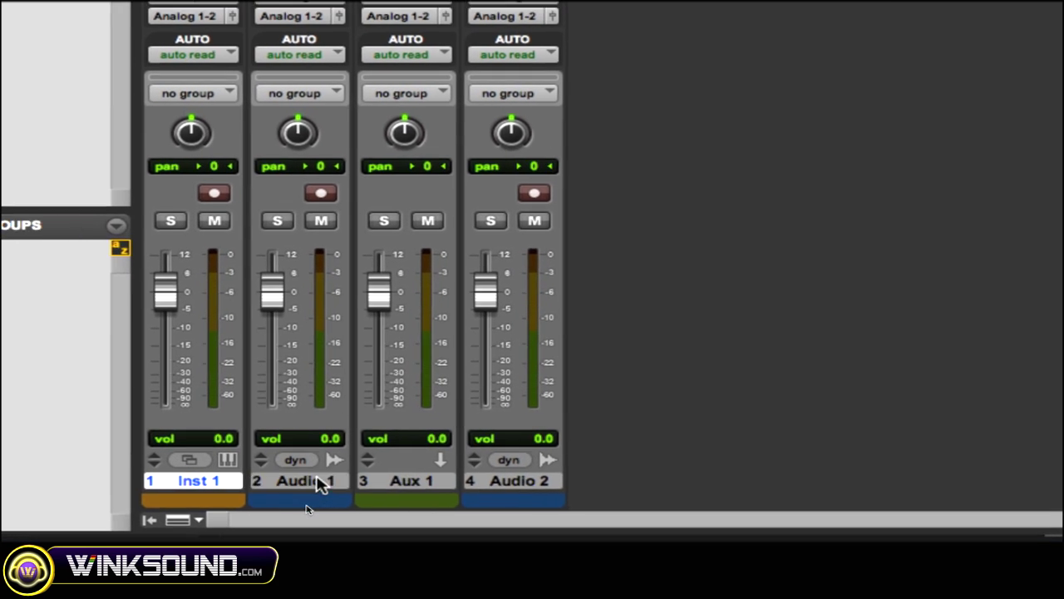
pyautogui.click(98, 480)
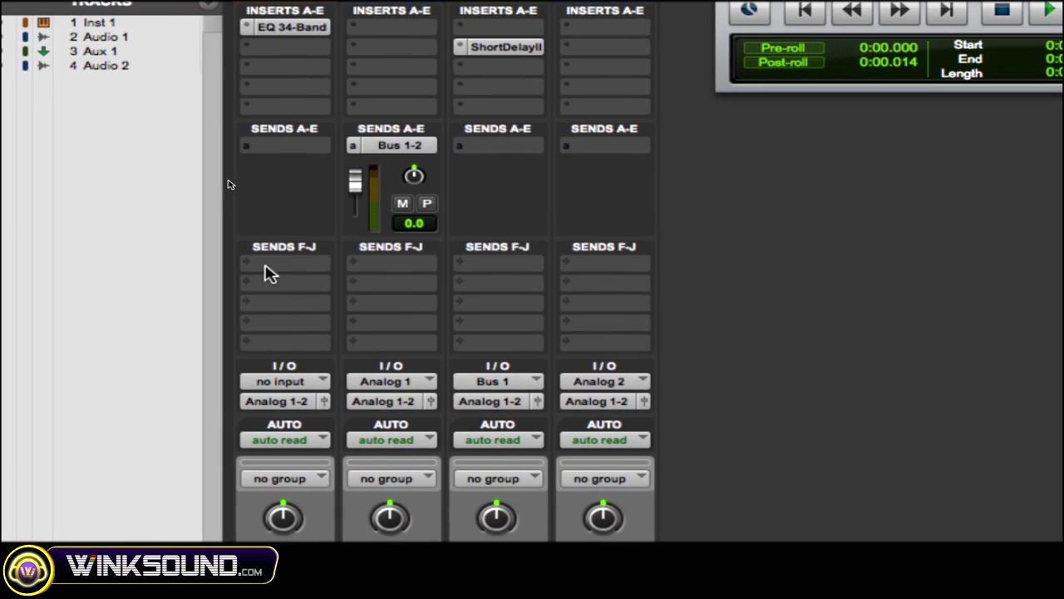
# Route send F on every track to Bus 3-4 at once, then remove it from all tracks
pyautogui.click(261, 266)
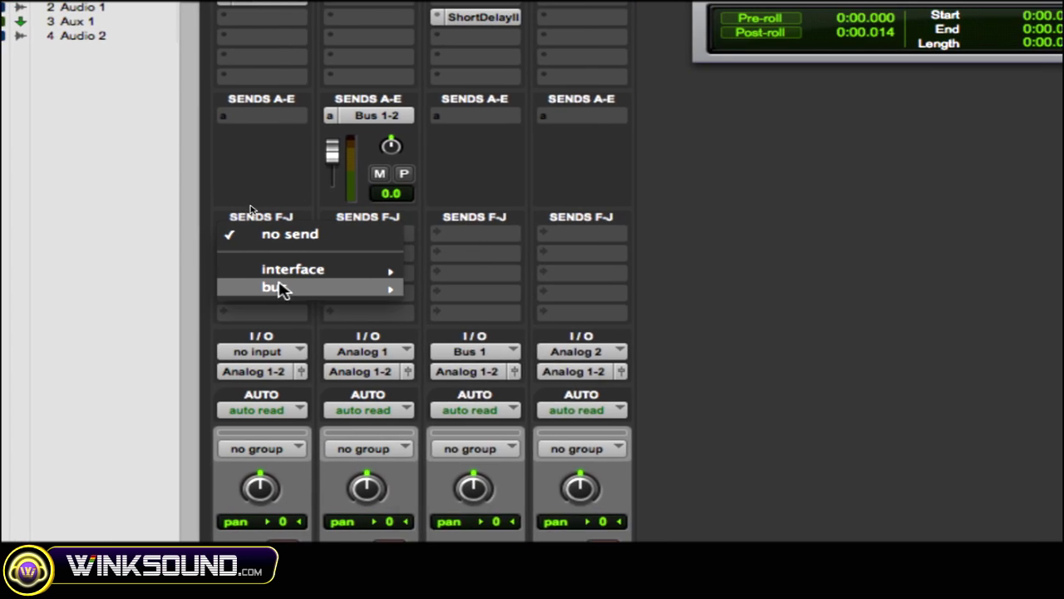
pyautogui.moveTo(306, 319)
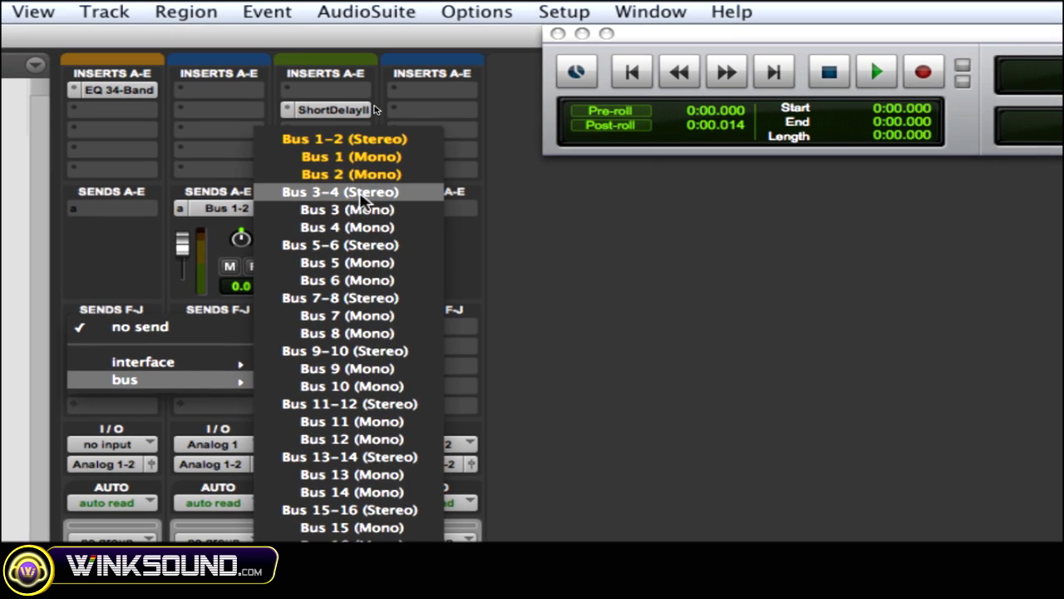
pyautogui.keyDown('alt'); pyautogui.click(361, 193); pyautogui.keyUp('alt')
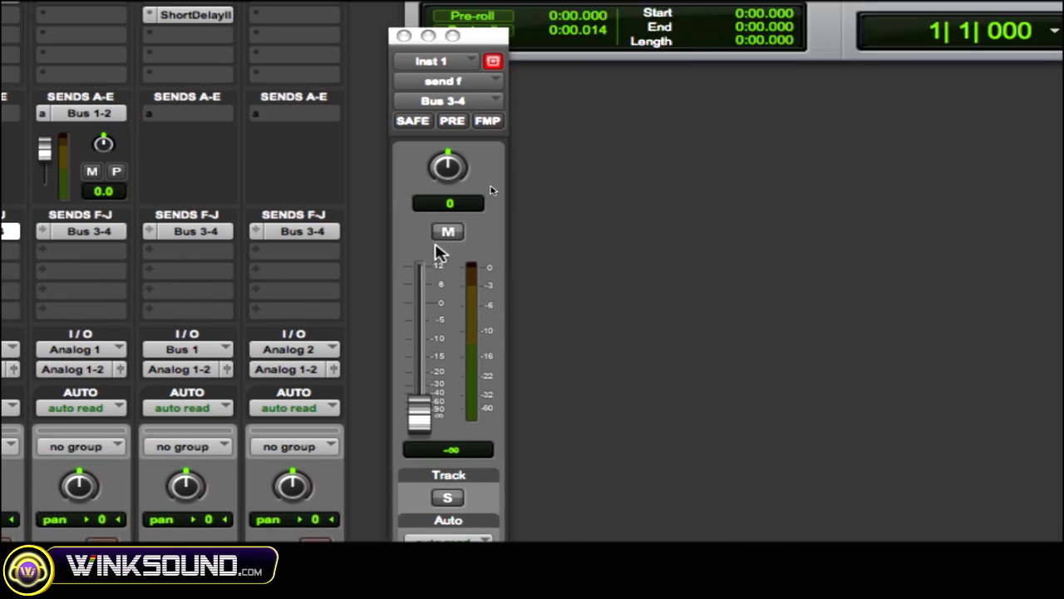
pyautogui.click(260, 240)
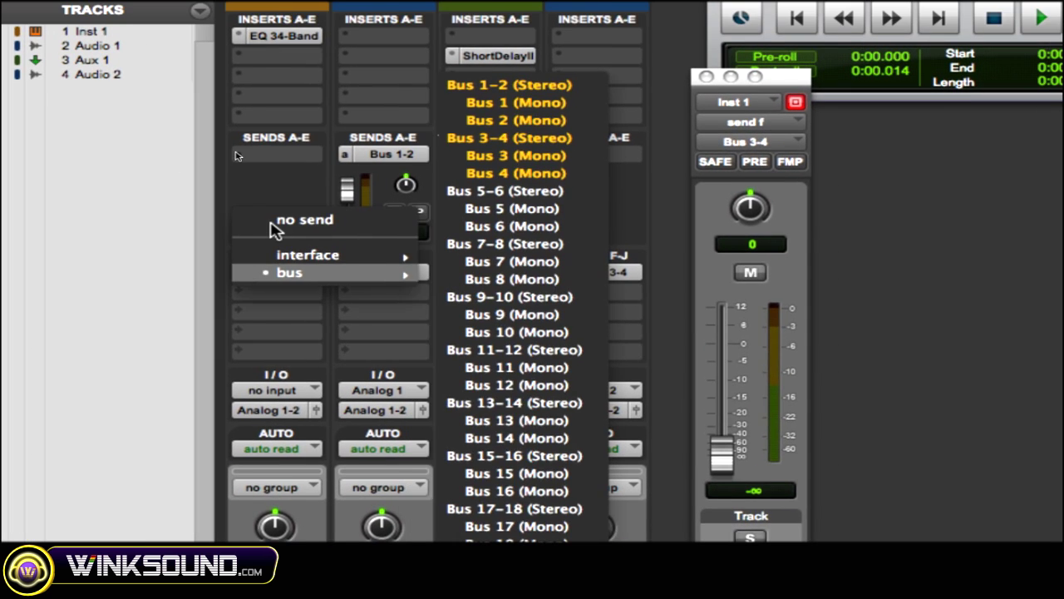
pyautogui.click(277, 230)
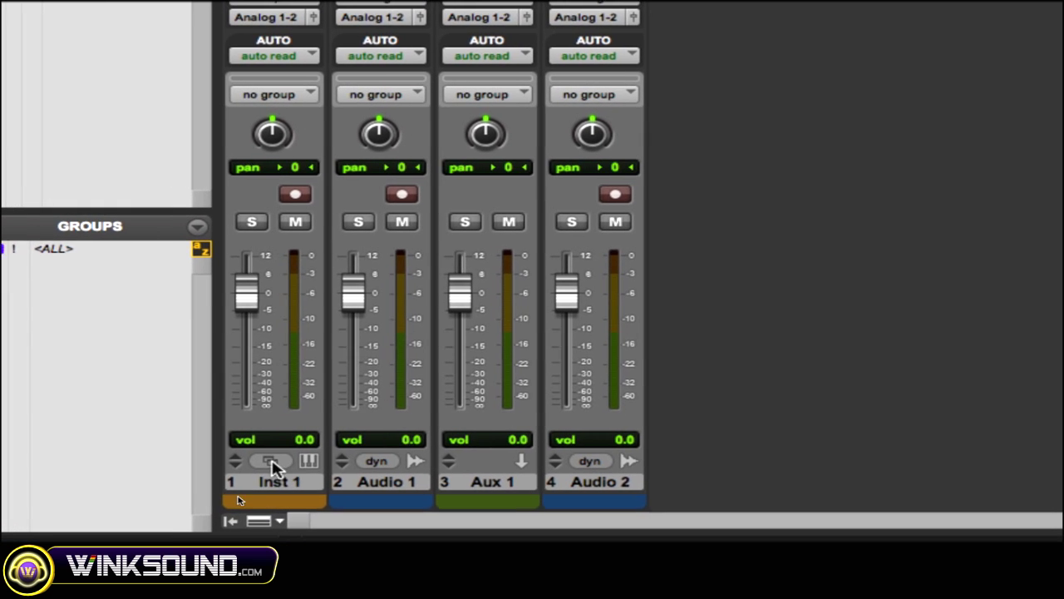
# Add a Bus 3-4 send to only Inst 1, Audio 1 and Aux 1, then remove it again
pyautogui.moveTo(277, 480); pyautogui.dragTo(517, 481)
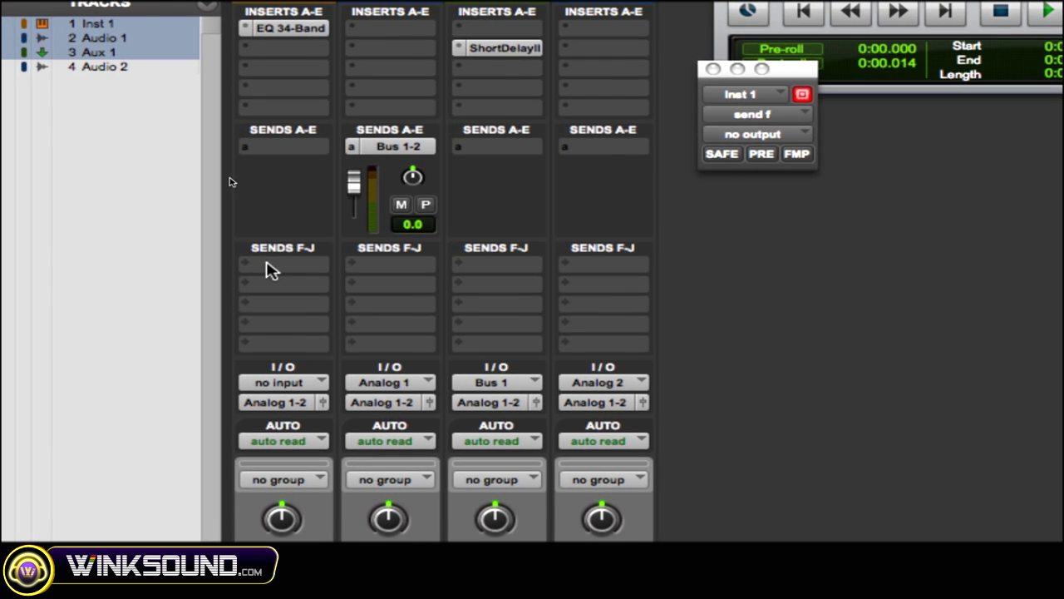
pyautogui.click(273, 270)
pyautogui.moveTo(259, 317)
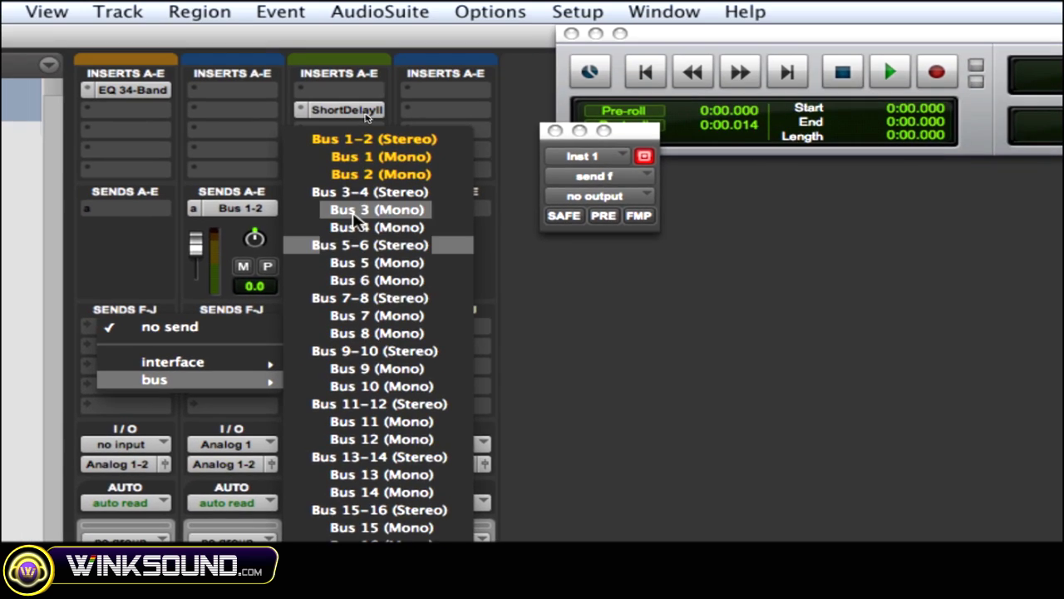
pyautogui.keyDown('alt'); pyautogui.keyDown('shift'); pyautogui.click(366, 192); pyautogui.keyUp('shift'); pyautogui.keyUp('alt')
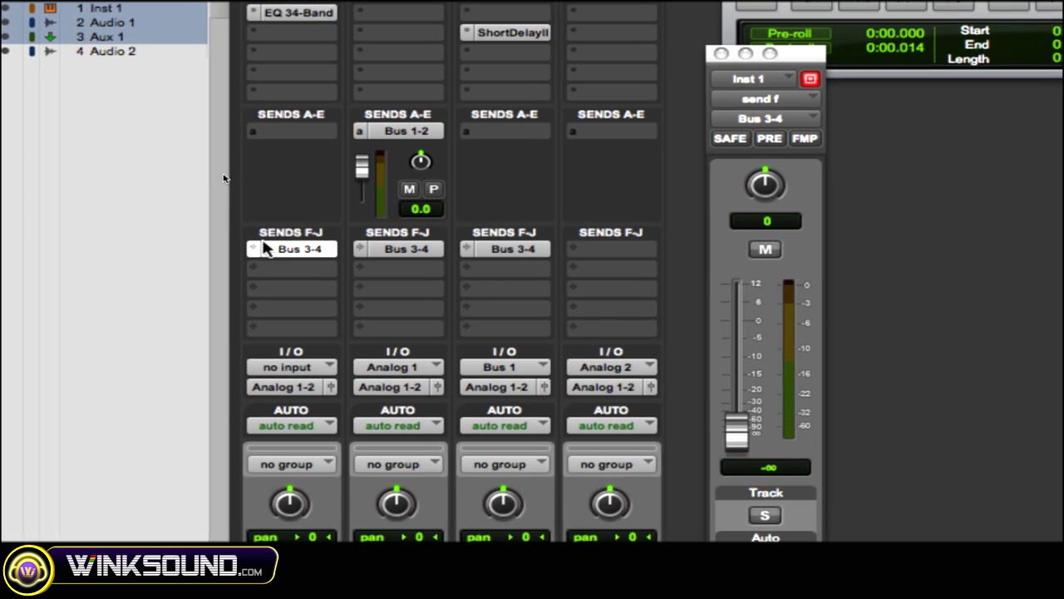
pyautogui.click(262, 248)
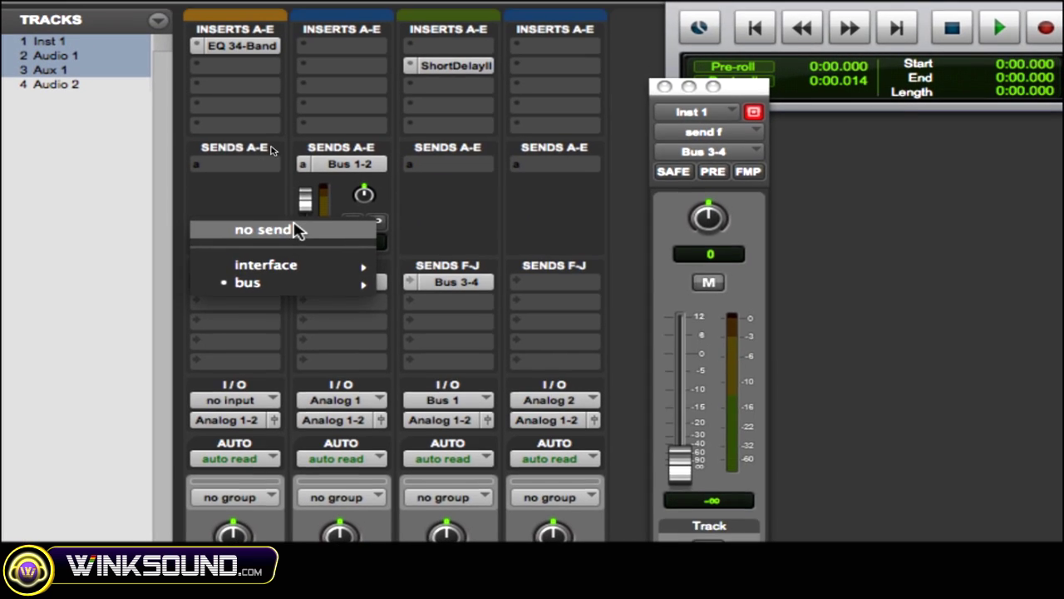
pyautogui.click(263, 230)
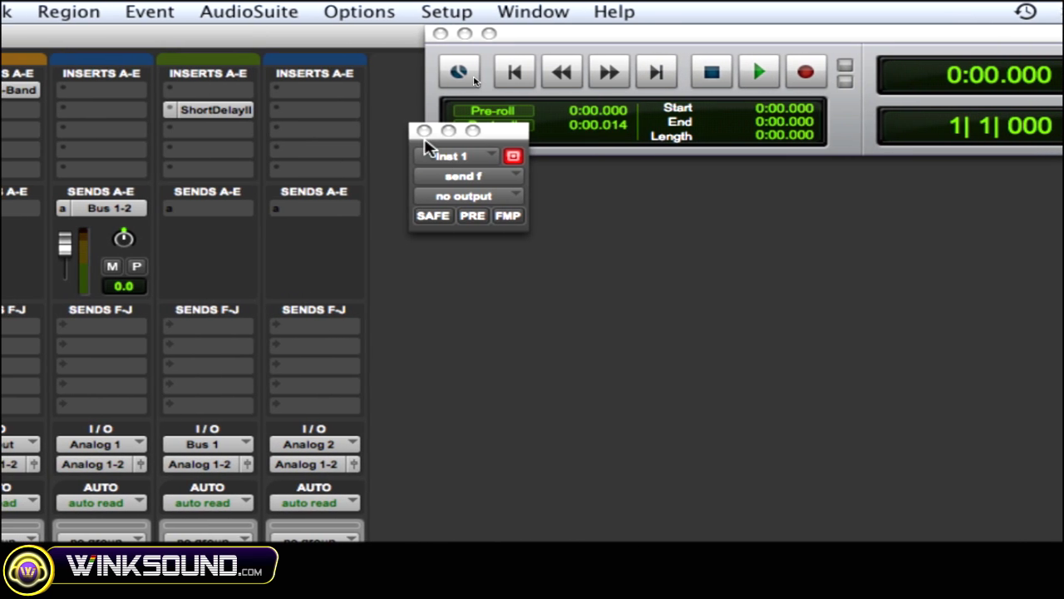
pyautogui.click(424, 130)
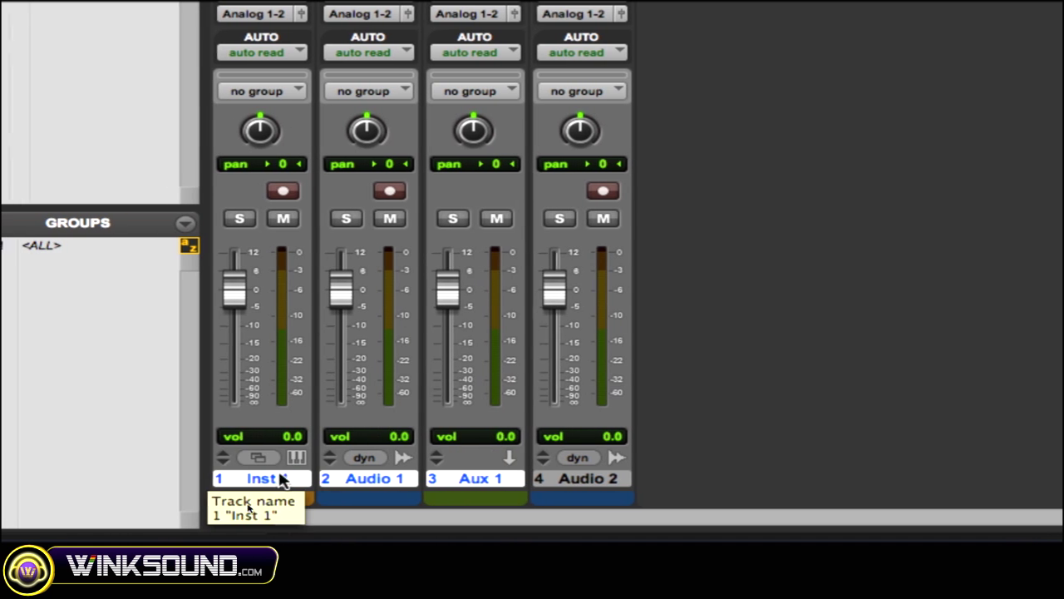
# Deselect the Inst 1, Audio 1 and Aux 1 tracks
pyautogui.click(366, 479)
pyautogui.click(486, 480)
pyautogui.click(615, 480)
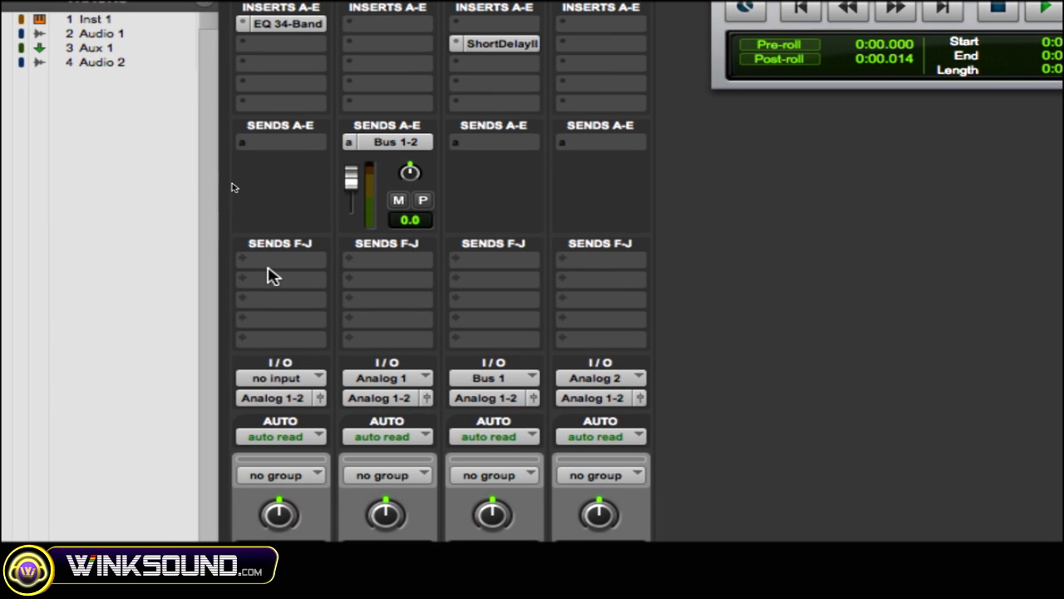
# Cascade send F across the four tracks onto Bus 3-4, 5-6, 7-8 and 9-10
pyautogui.click(271, 275)
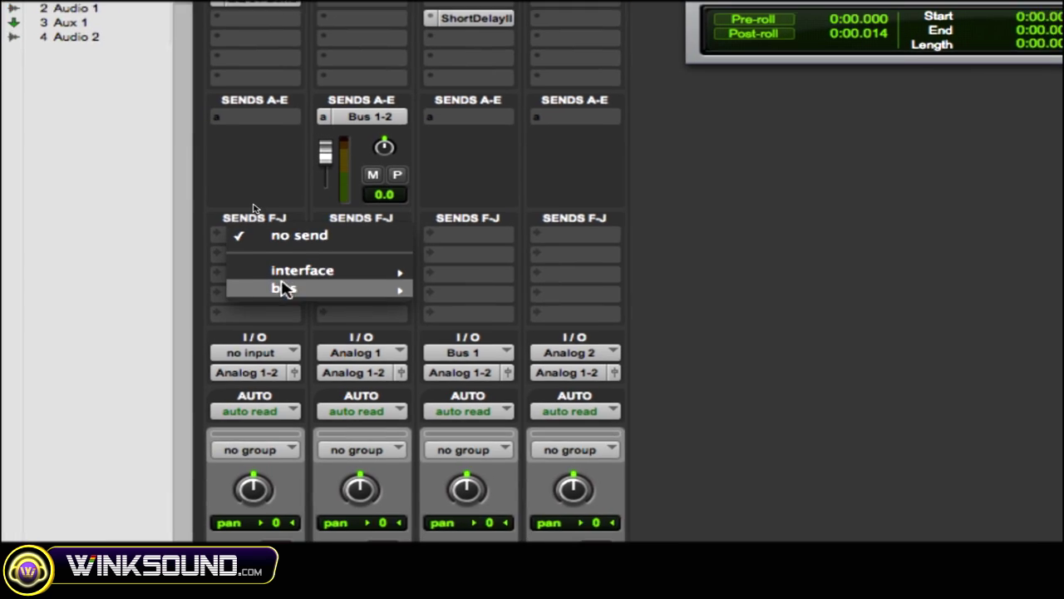
pyautogui.moveTo(377, 321)
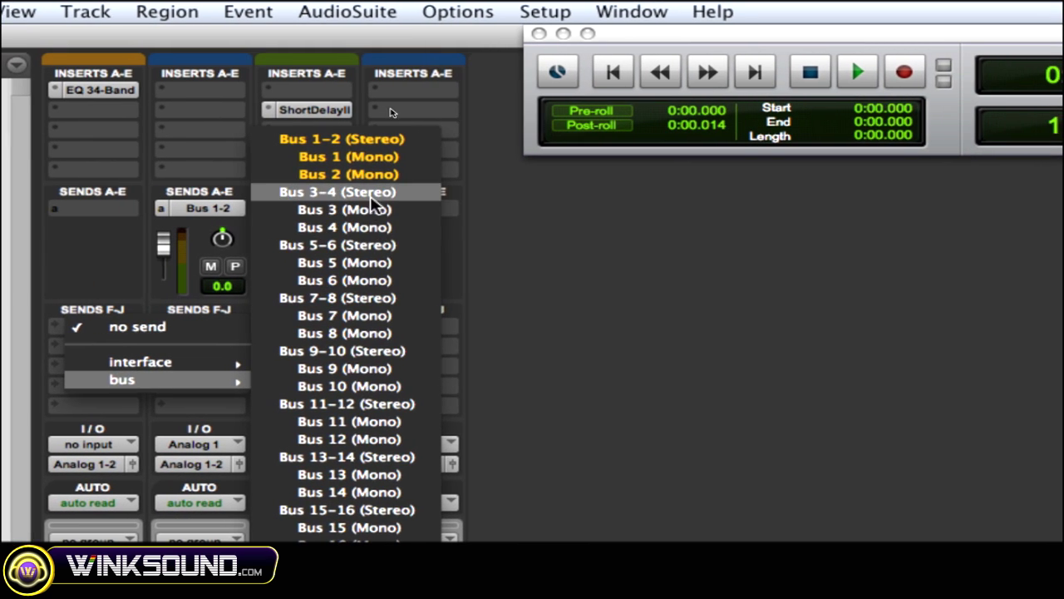
pyautogui.click(377, 199)
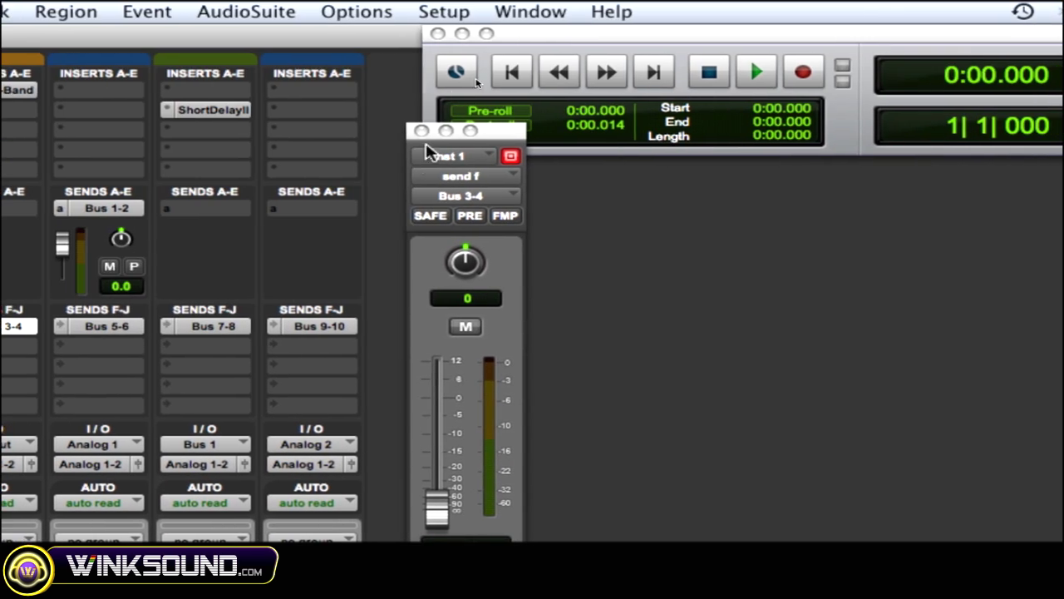
pyautogui.click(439, 124)
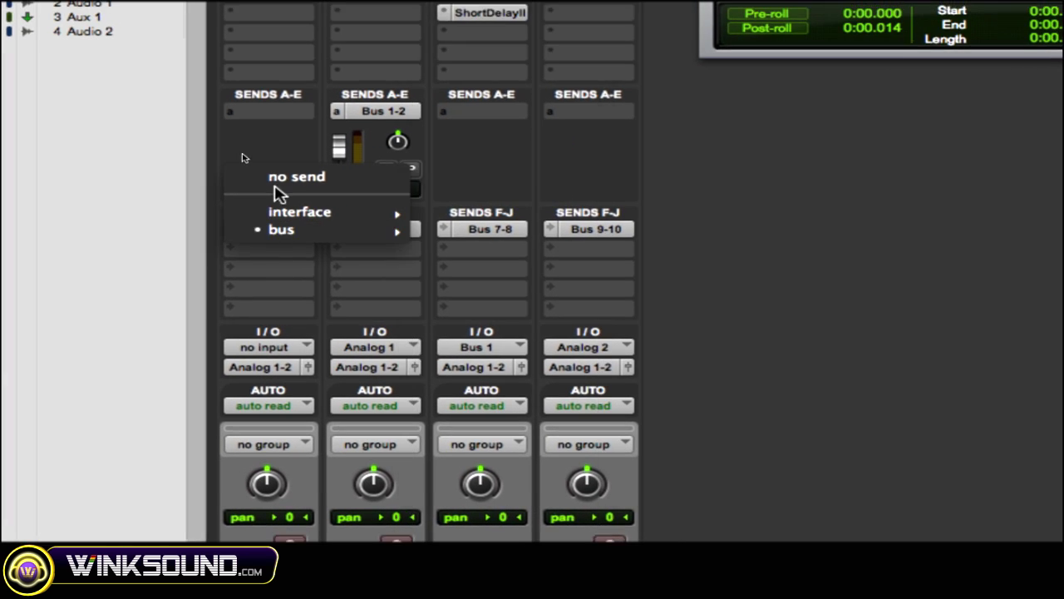
# Clear send F, then give Inst 1, Audio 1 and Aux 1 sends on Bus 3-4, 5-6 and 7-8
pyautogui.click(316, 154)
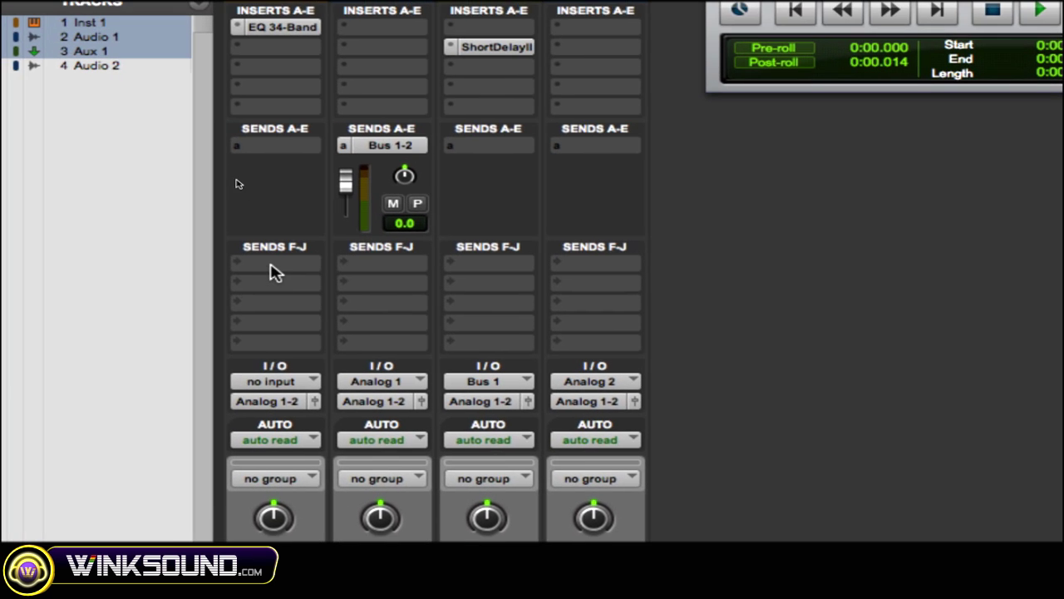
pyautogui.click(270, 266)
pyautogui.moveTo(293, 316)
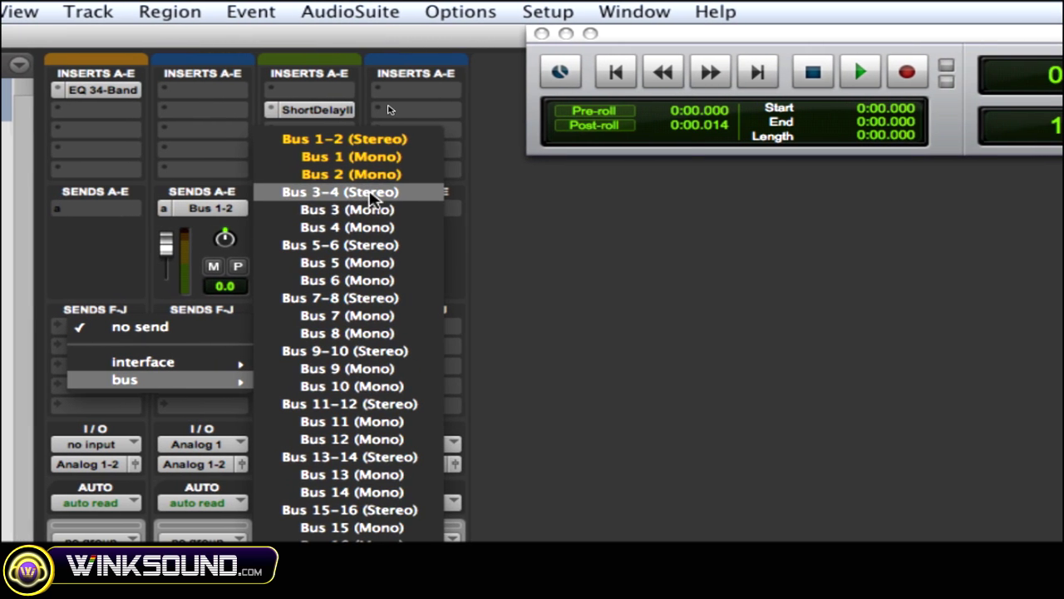
pyautogui.click(375, 199)
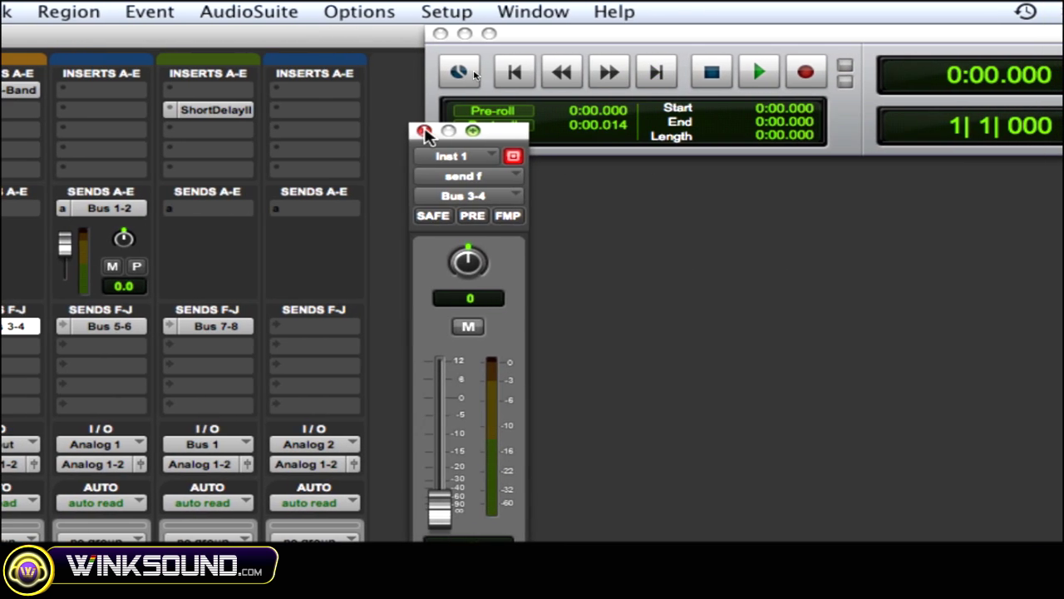
# Close Inst 1's Bus 3-4 send output window
pyautogui.click(423, 133)
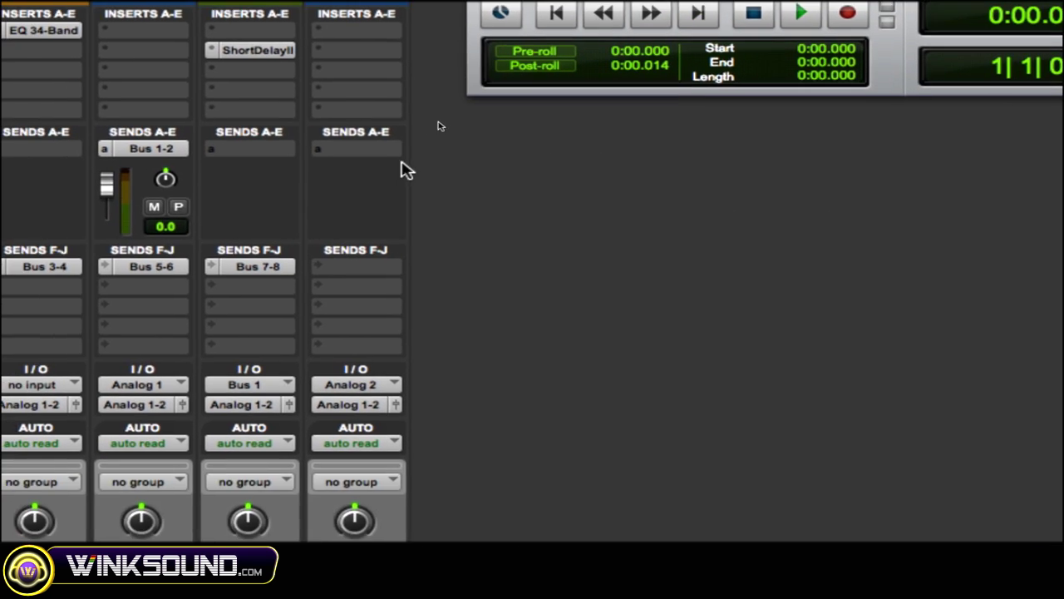